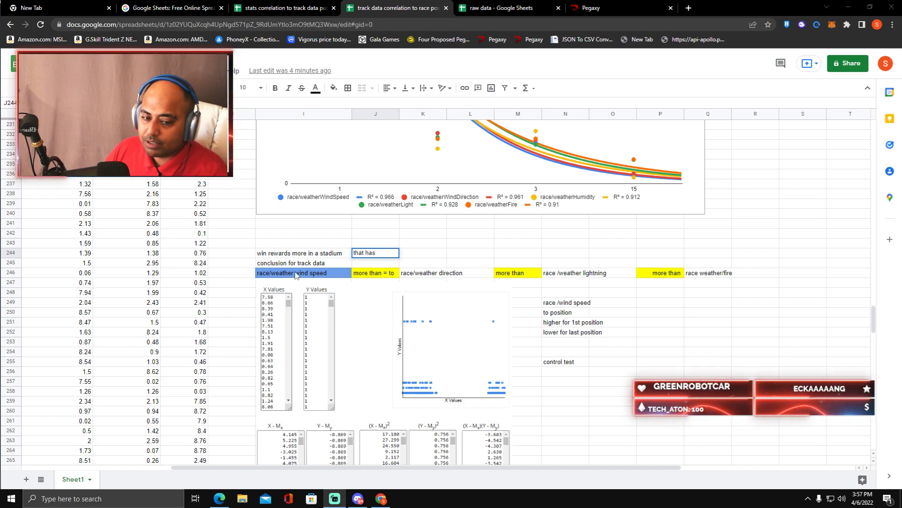
Step: Change the "race/weather direction" label in cell K246 to "race/weather wind direction"
double_click(439, 274)
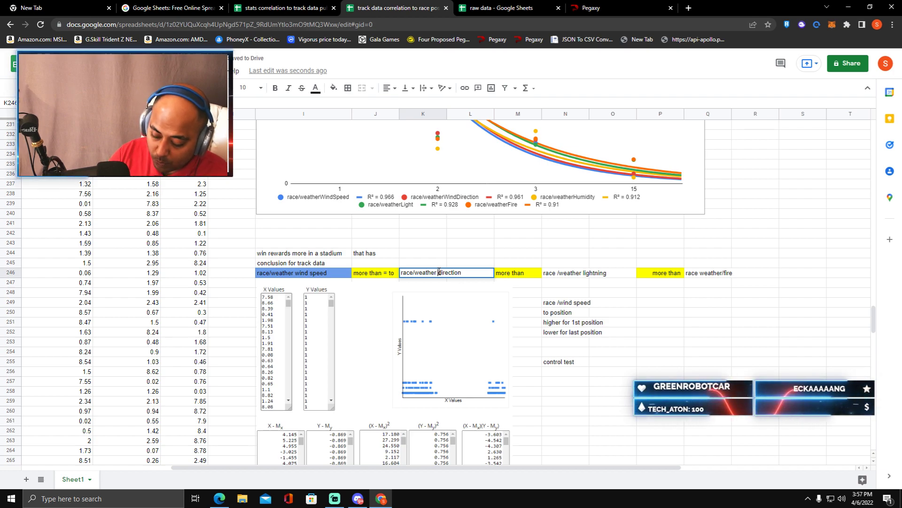
type("winn")
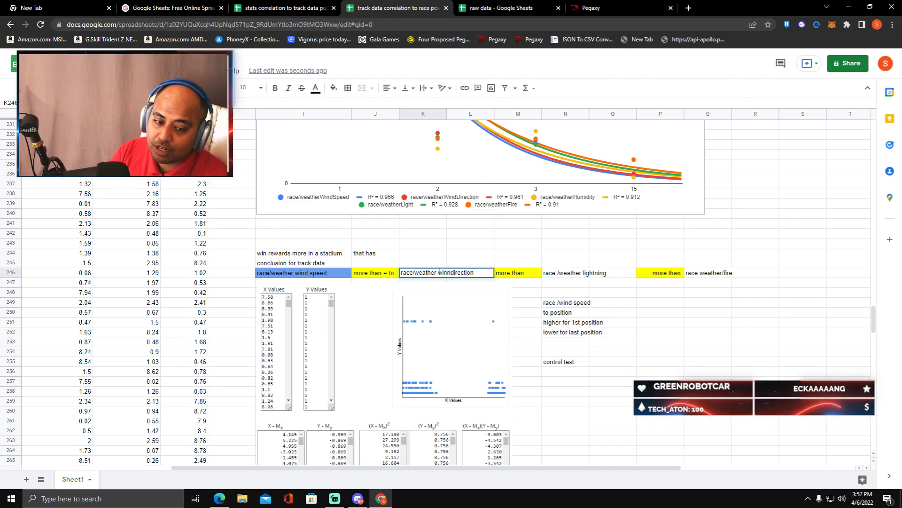
key("BackSpace")
type("d")
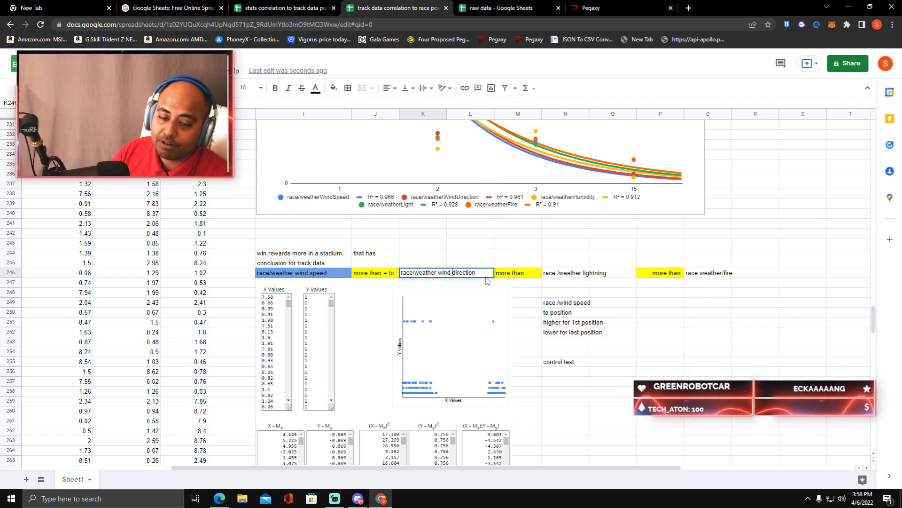
left_click(254, 245)
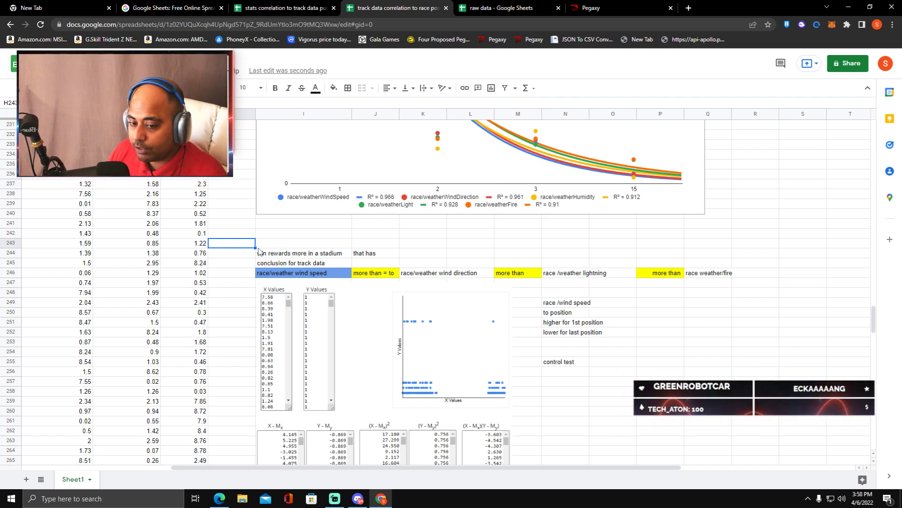
left_click(262, 253)
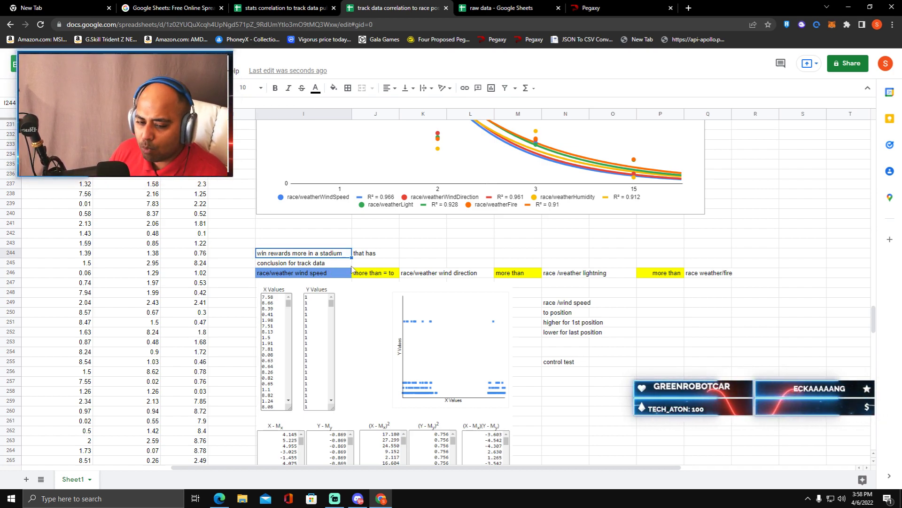
left_click_drag(352, 258, 540, 257)
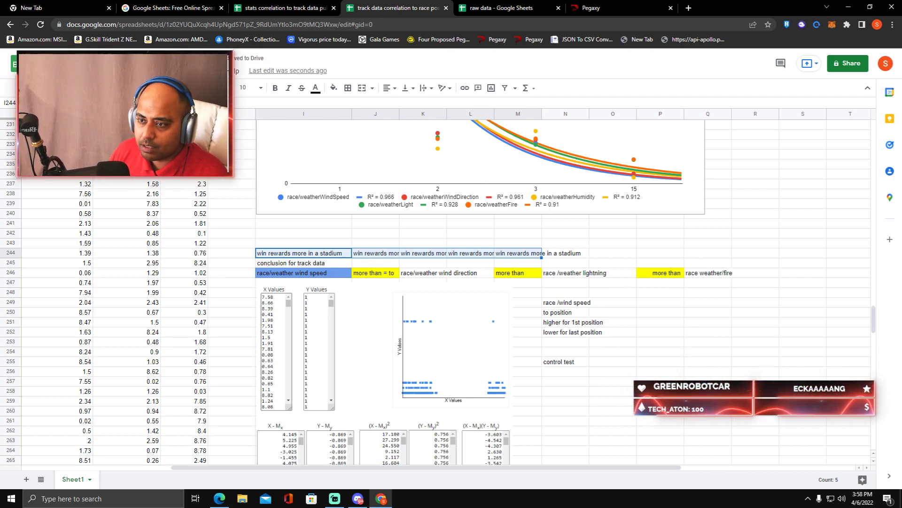
key("ctrl+z")
left_click(410, 256)
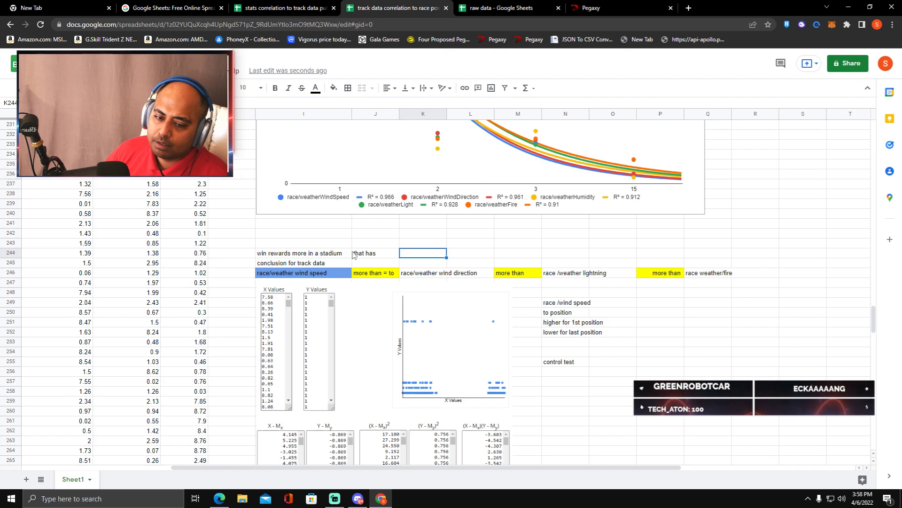
Step: Clear the text "that has" from cell J244, beside the win rewards note
left_click(360, 254)
double_click(372, 256)
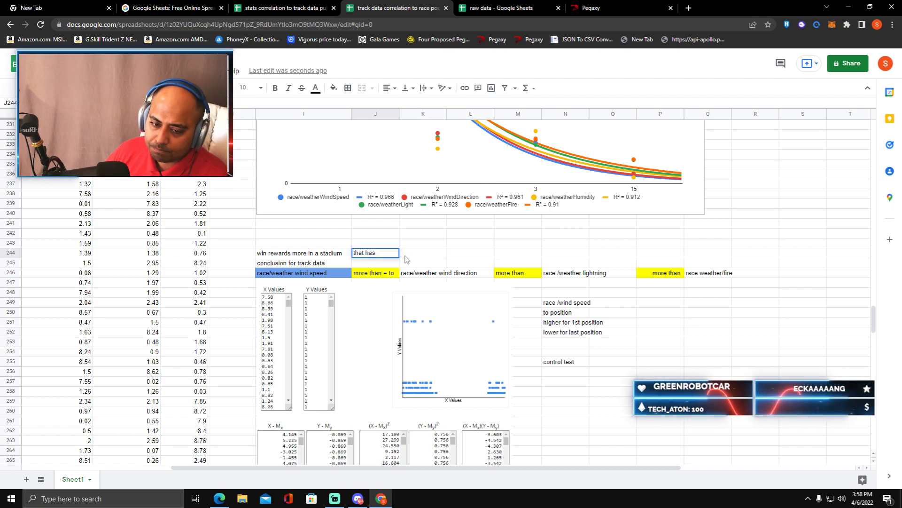
key("BackSpace")
key("BackSpace")
key("BackSpace")
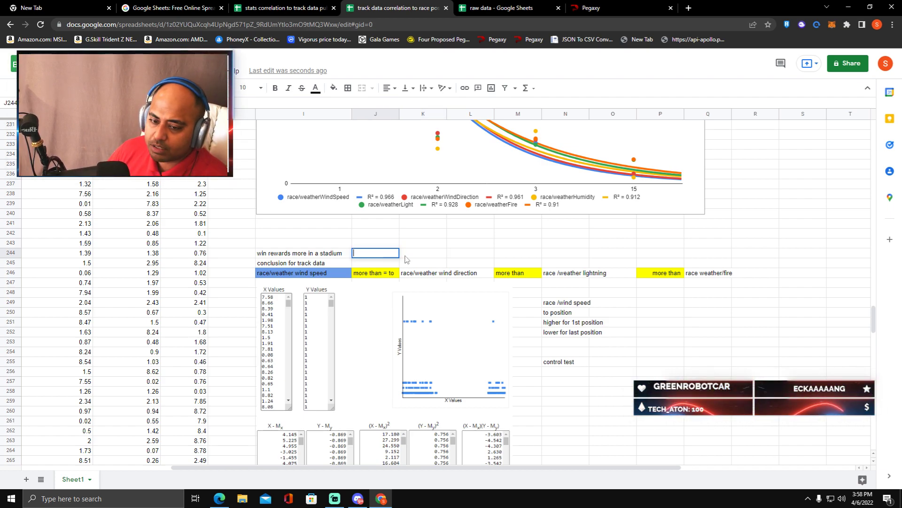
Step: Replace "conclusion for track data" in cell I245 with "that has"
double_click(328, 263)
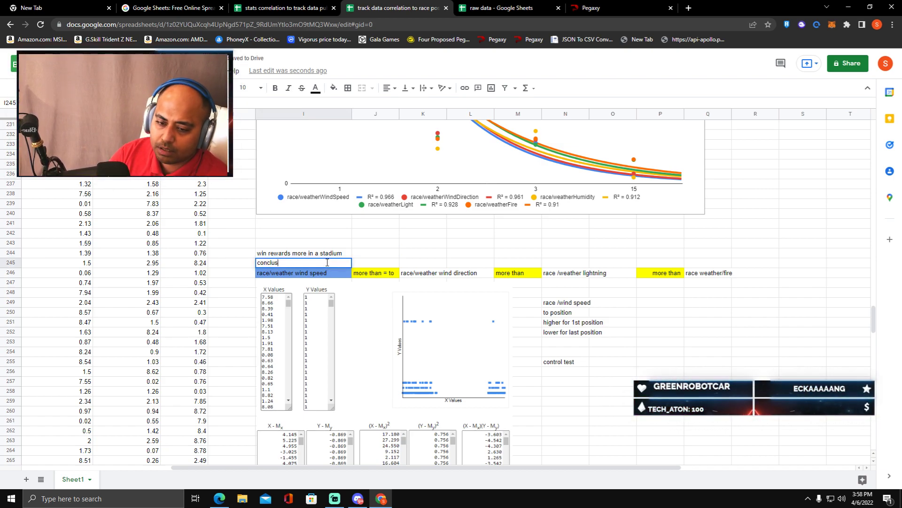
key("BackSpace")
key("BackSpace")
key("BackSpace")
key("BackSpace")
key("BackSpace")
key("BackSpace")
key("BackSpace")
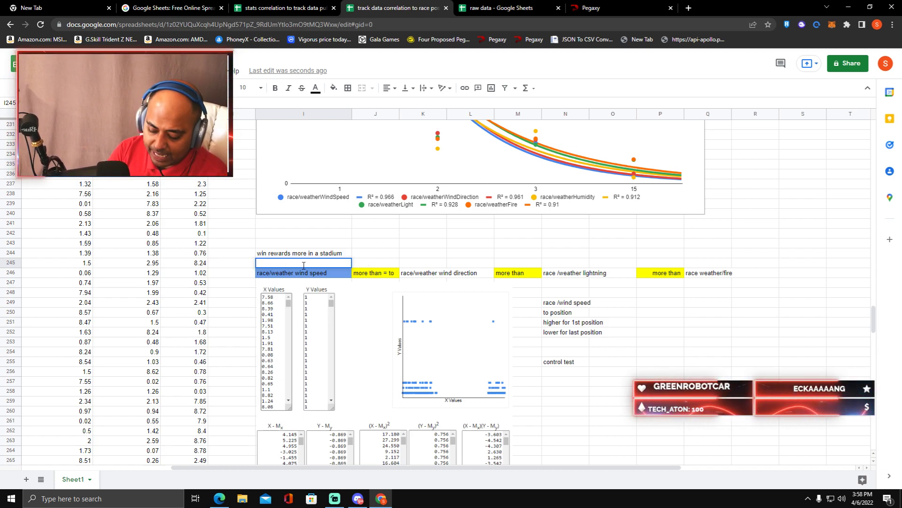
type("that ha")
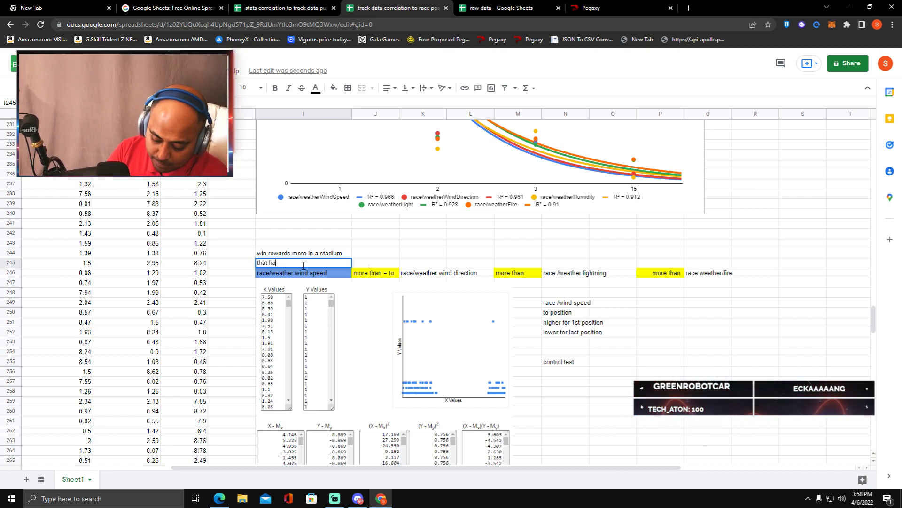
type("sd")
key("BackSpace")
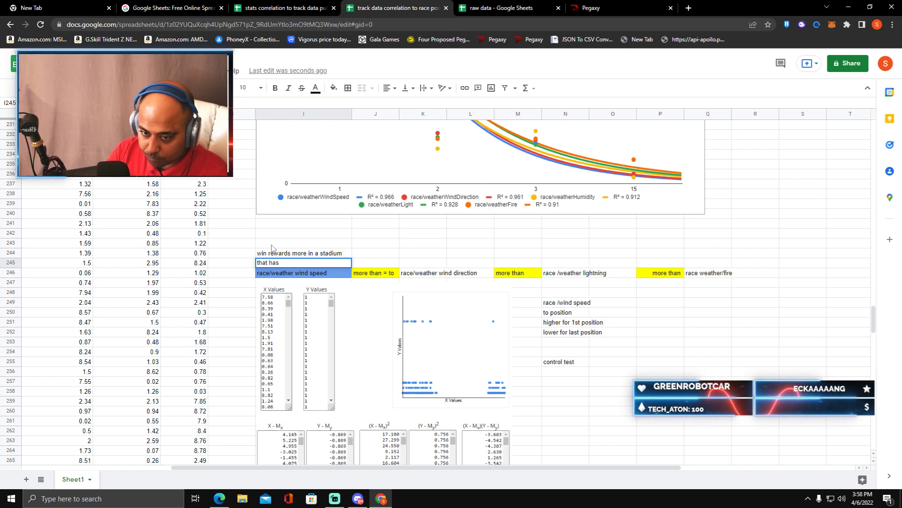
Step: Add the heading "VERY VERY IMPORTANT" in cell I242, above the win rewards note
double_click(268, 234)
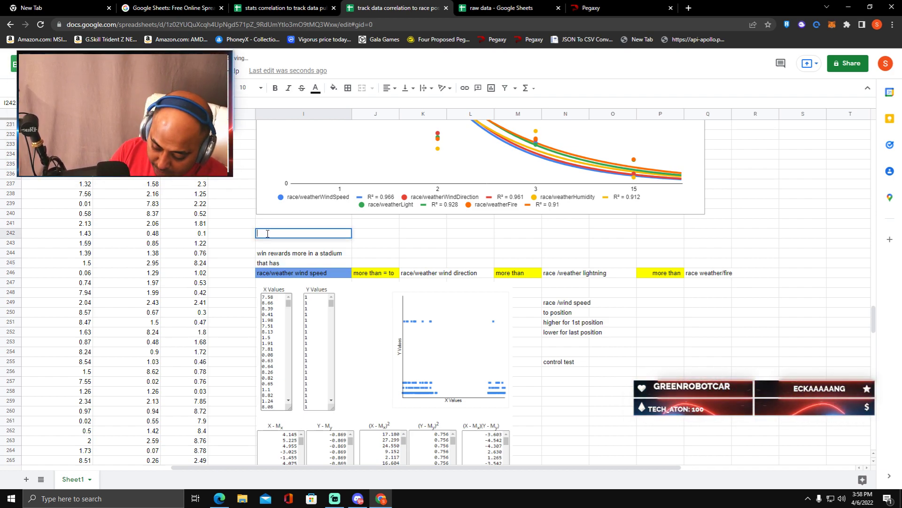
type("VE")
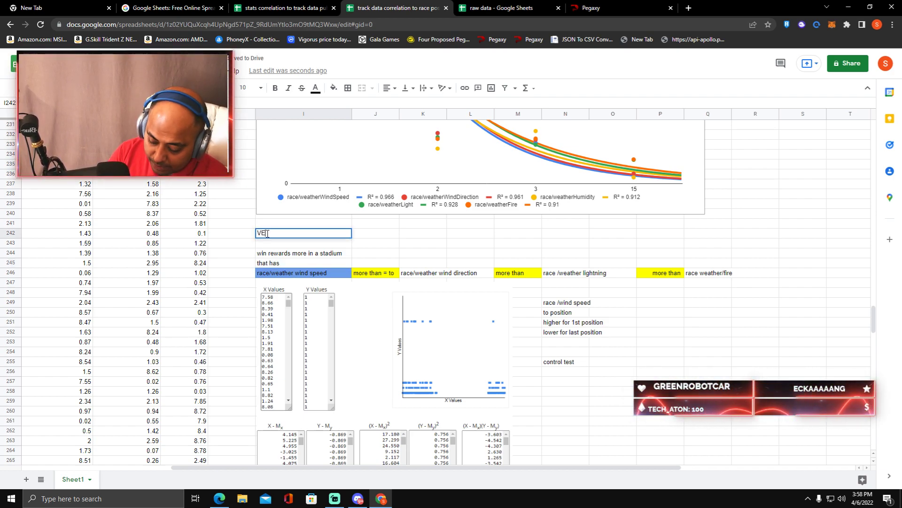
type("RY VE")
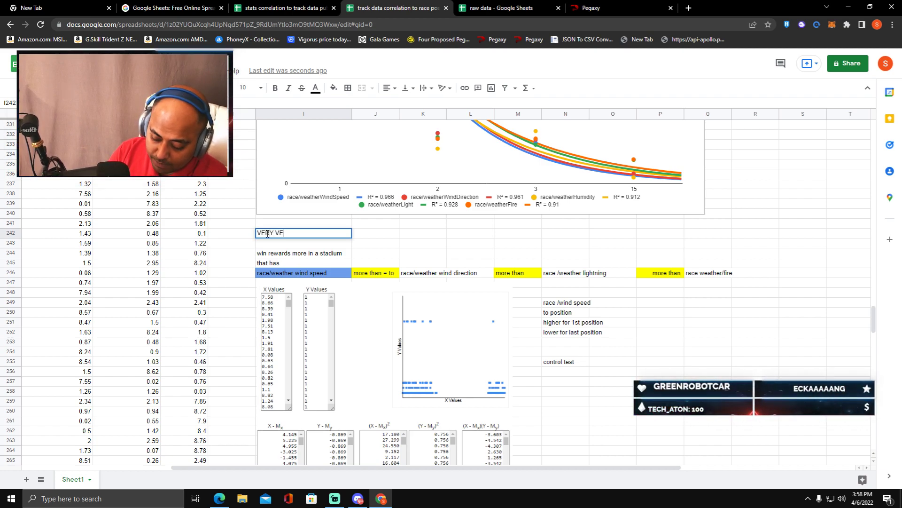
type("RY IM")
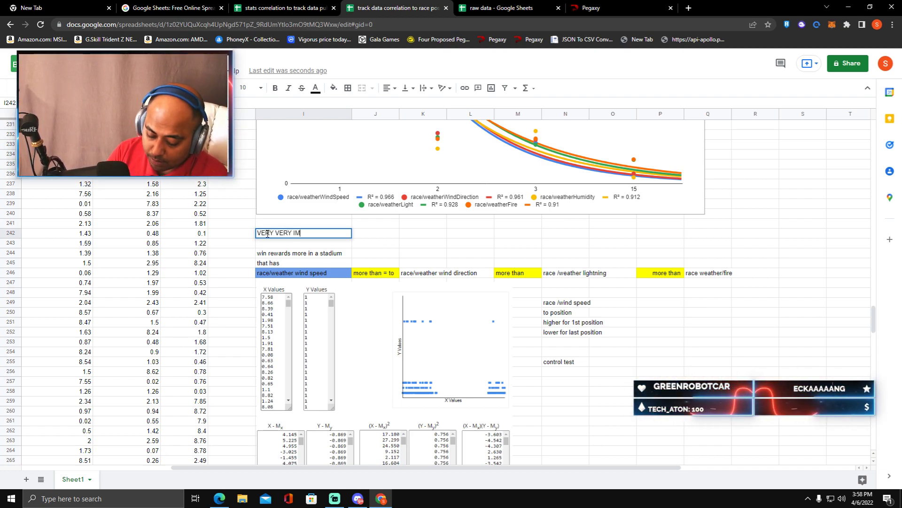
type("PORTANT")
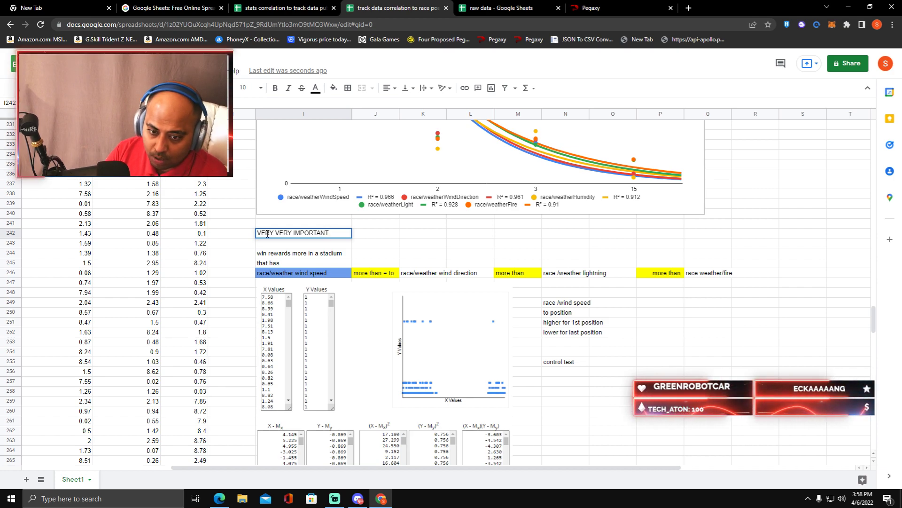
left_click(728, 323)
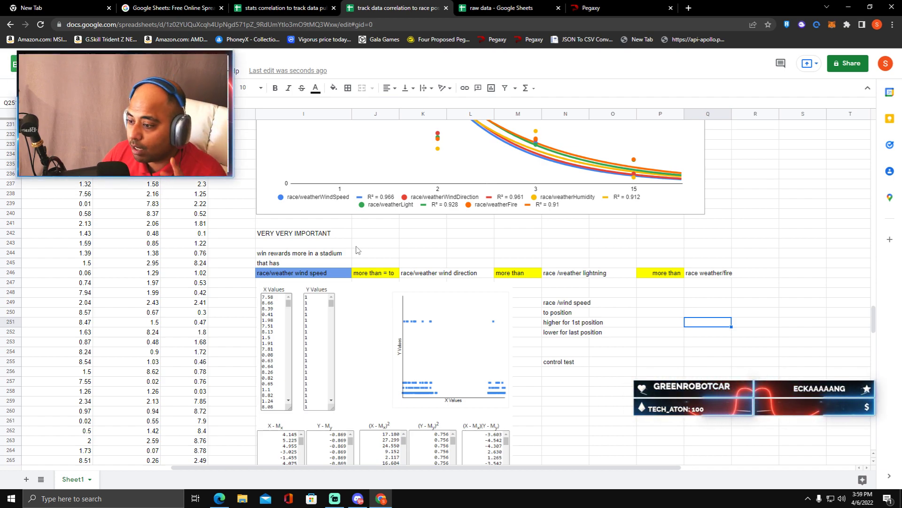
Step: Switch to the "stats correlation to track data public version (short)" spreadsheet and look over its stat and race weather columns
key("ctrl+shift+Tab")
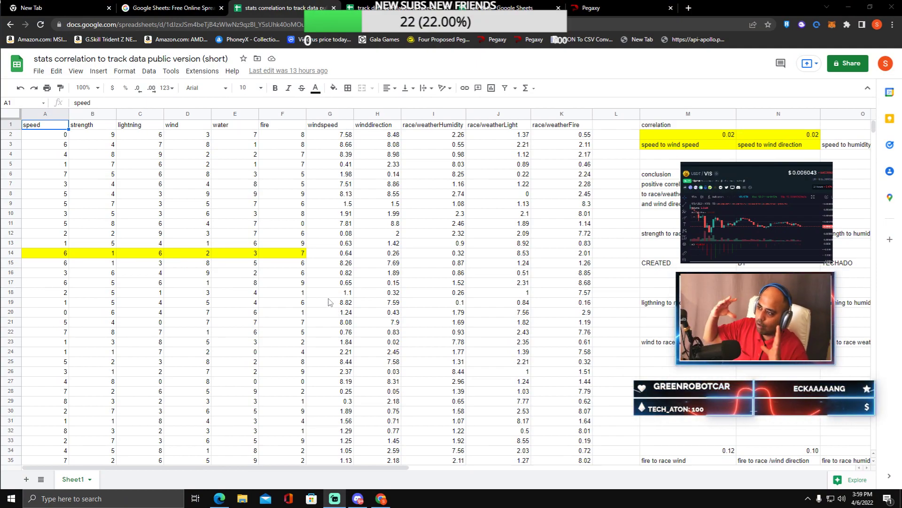
right_click(320, 292)
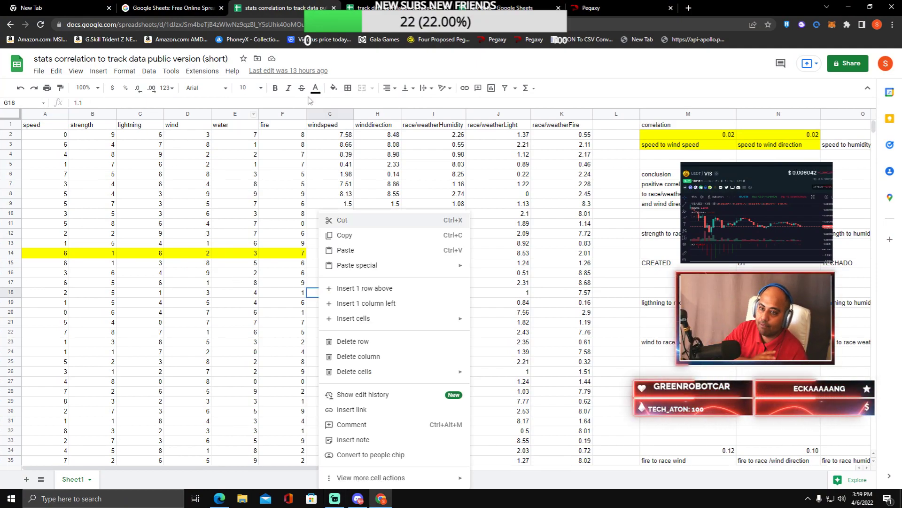
left_click(632, 92)
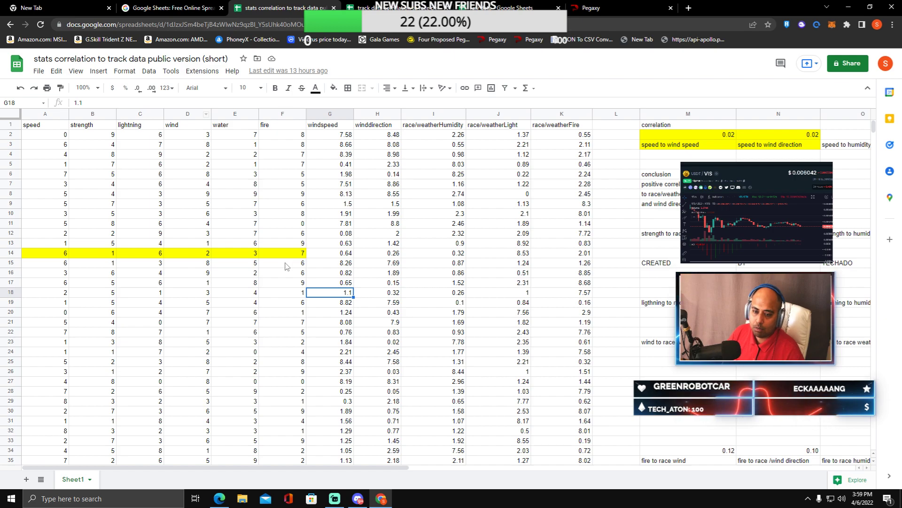
scroll(286, 266, "down", 3)
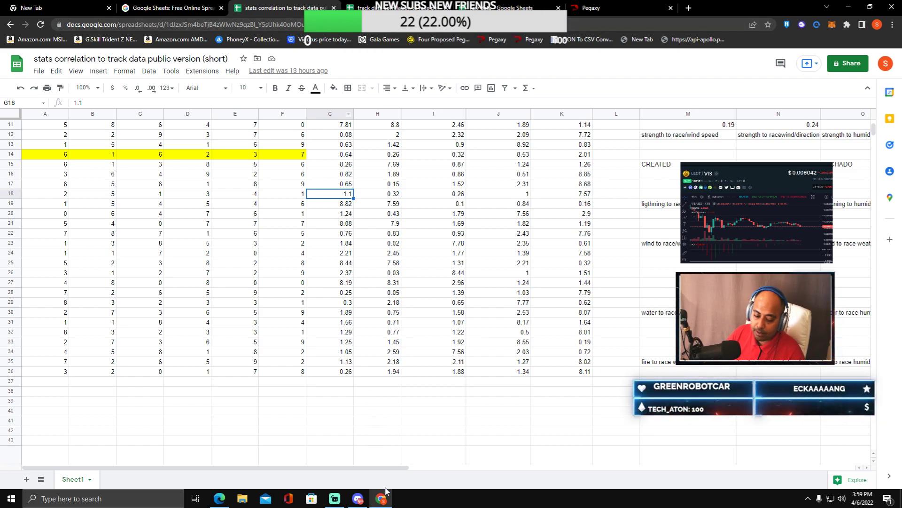
Step: Switch to Discord, read the direct message about correlations between stats and stadium conditions, and return to the spreadsheet
left_click(358, 499)
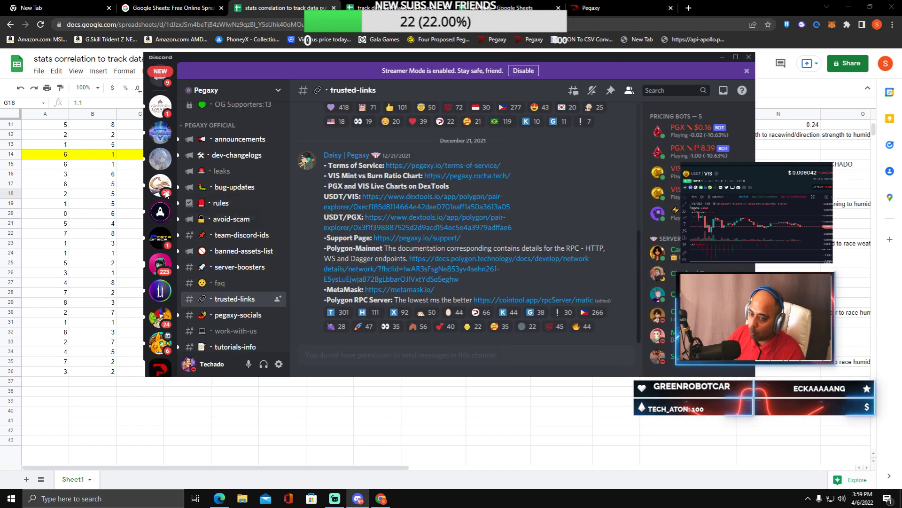
left_click(160, 75)
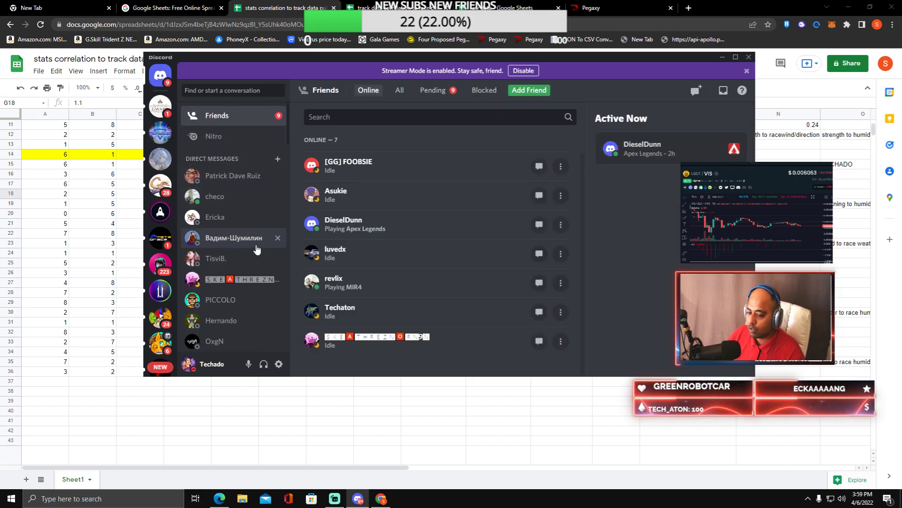
left_click(237, 280)
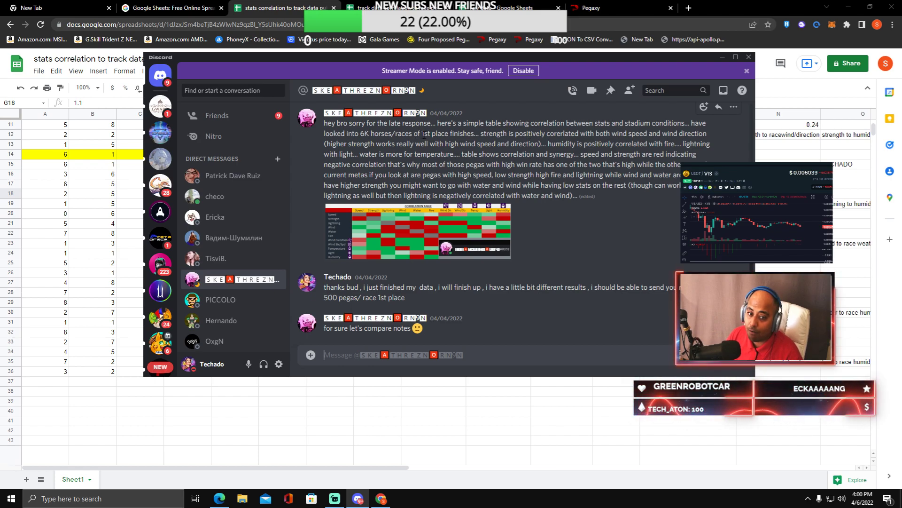
left_click(723, 57)
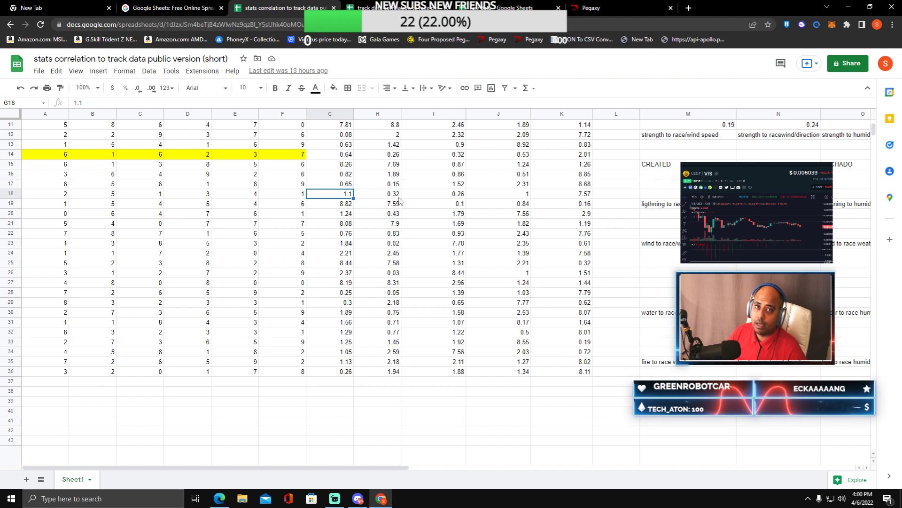
Step: Look through the pairwise stat-to-weather correlations and the track data correlations to race position and reward
scroll(374, 325, "up", 3)
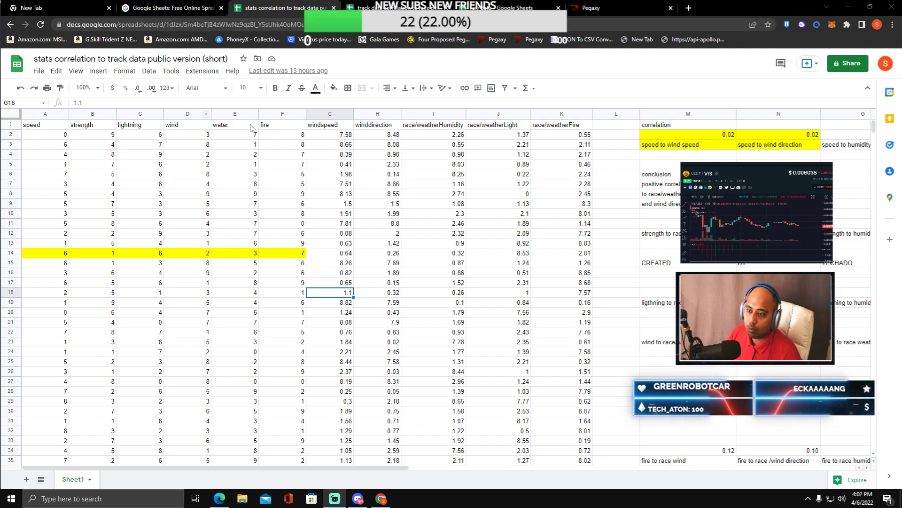
scroll(327, 473, "right", 5)
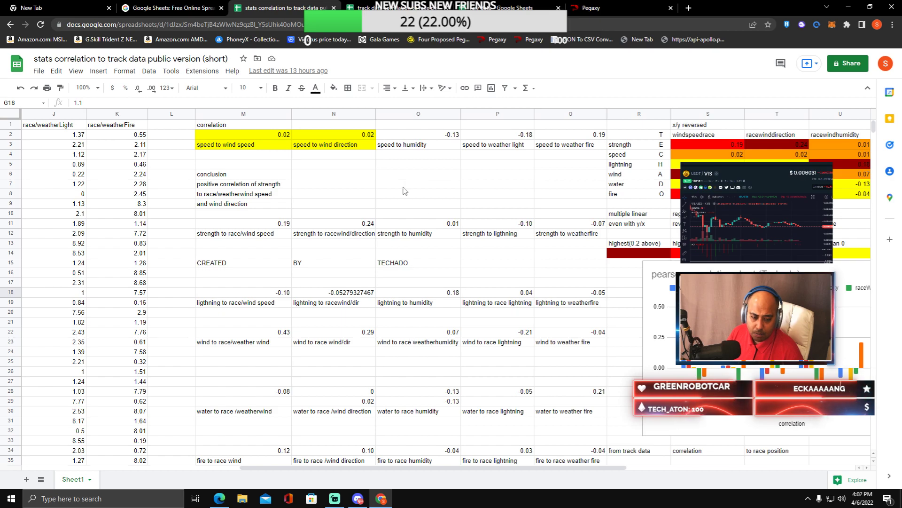
scroll(456, 196, "down", 4)
left_click_drag(488, 467, 650, 468)
scroll(639, 470, "left", 1)
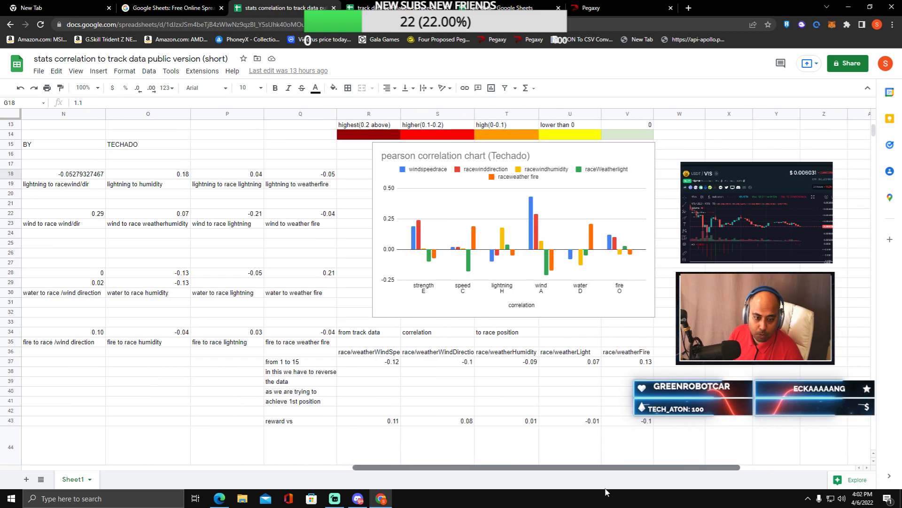
Step: Compare the colour-coded correlation table and its legend with the pearson correlation chart and the race position correlations
scroll(613, 394, "up", 4)
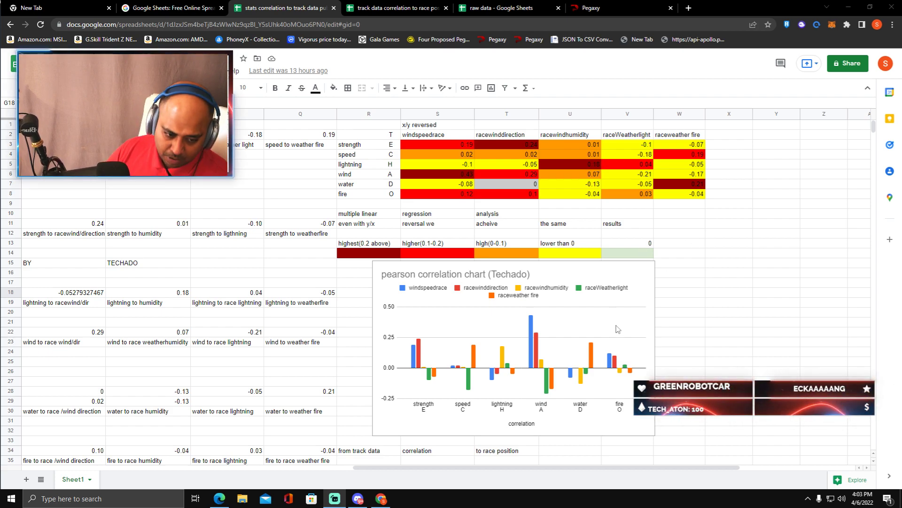
scroll(577, 308, "down", 1)
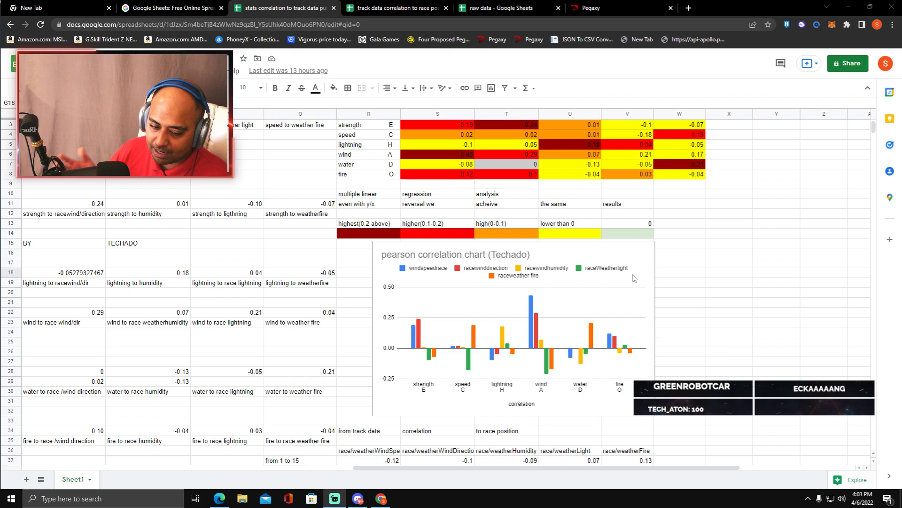
scroll(528, 278, "up", 1)
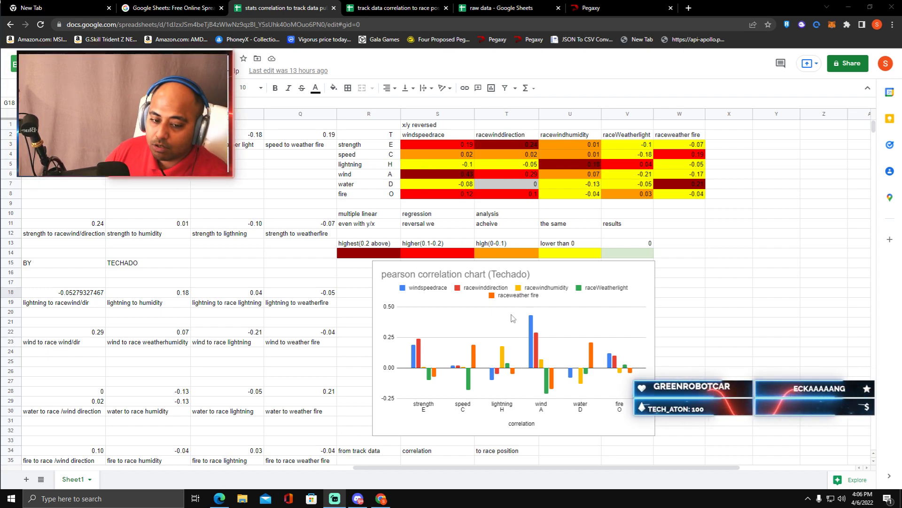
scroll(420, 291, "down", 3)
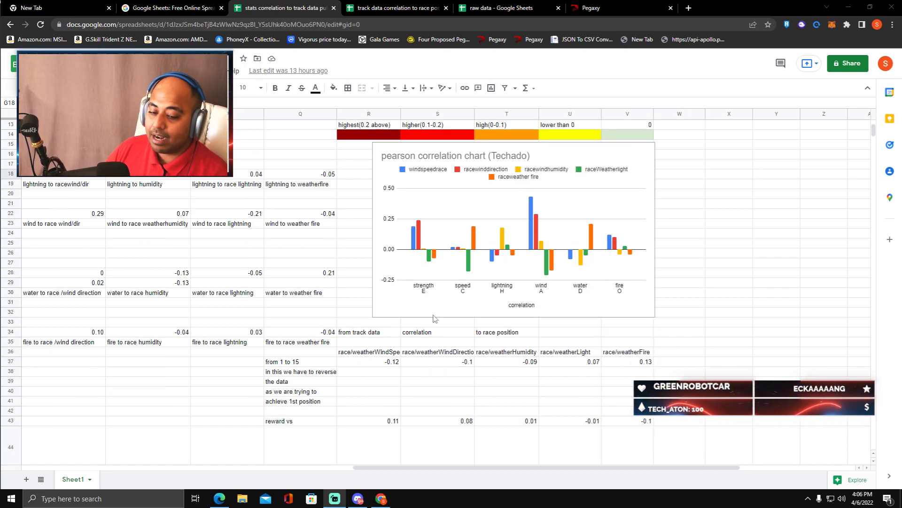
scroll(331, 378, "down", 1)
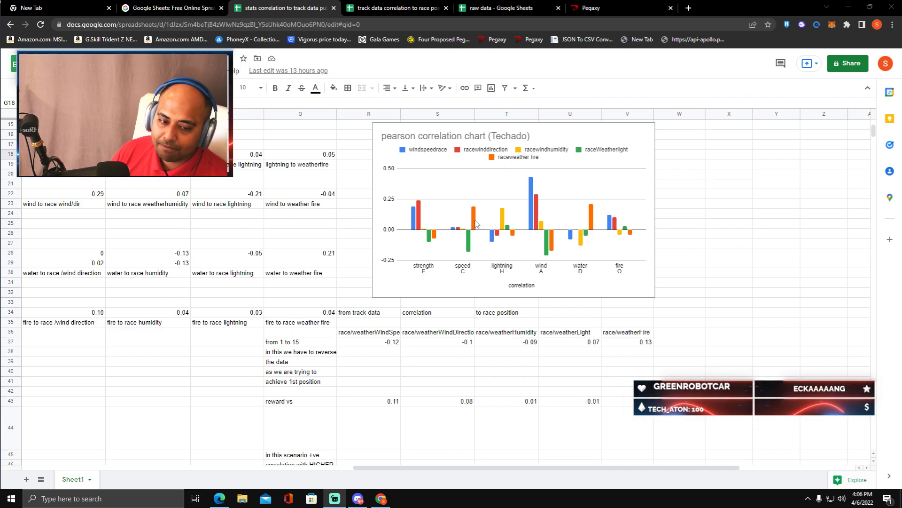
scroll(478, 221, "up", 5)
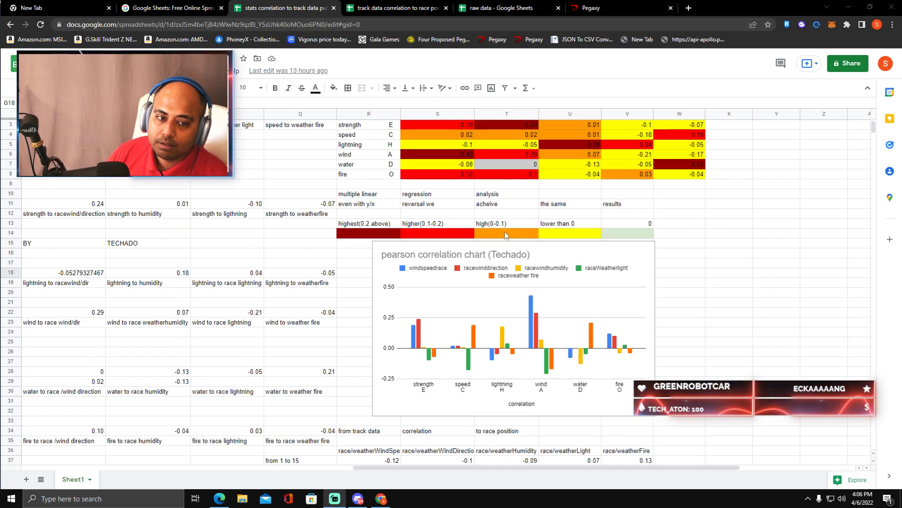
scroll(498, 277, "down", 3)
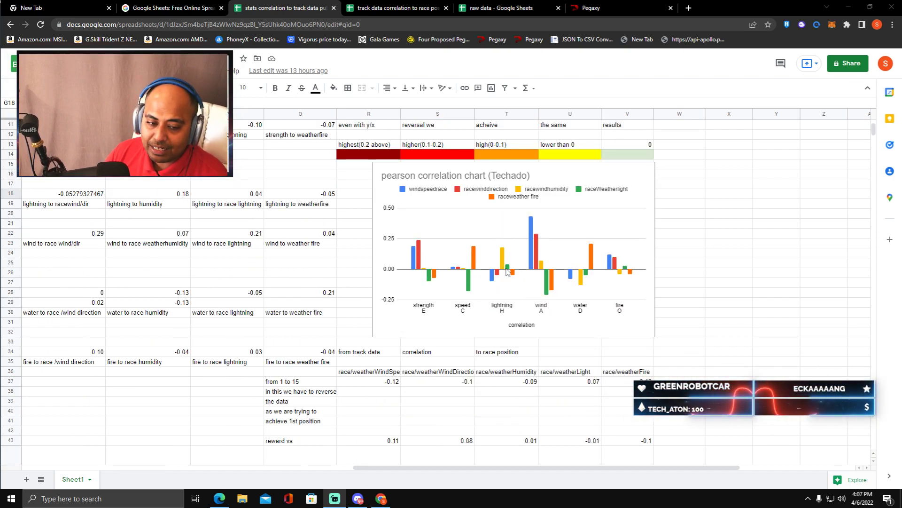
scroll(503, 257, "up", 3)
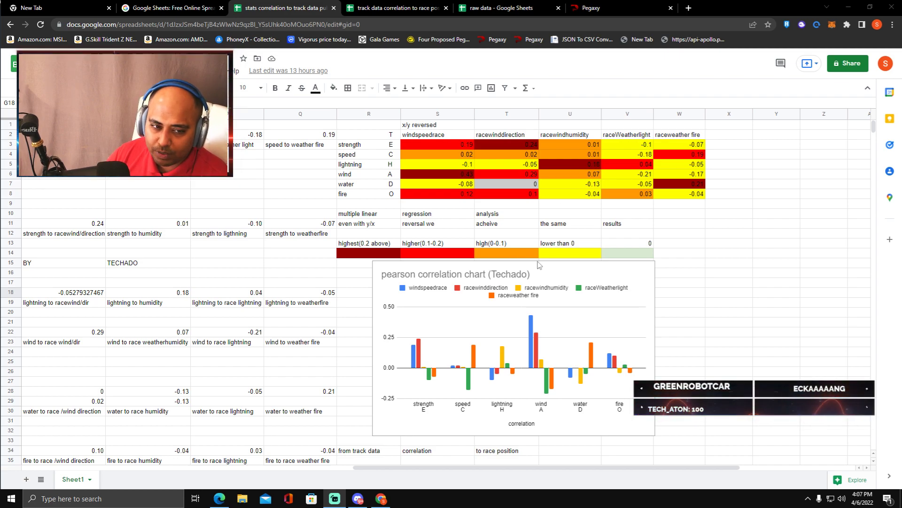
scroll(510, 257, "down", 2)
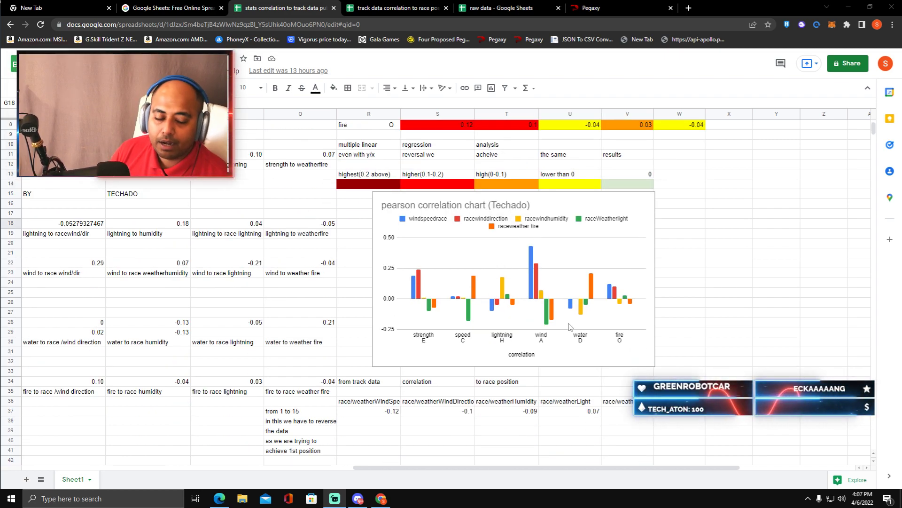